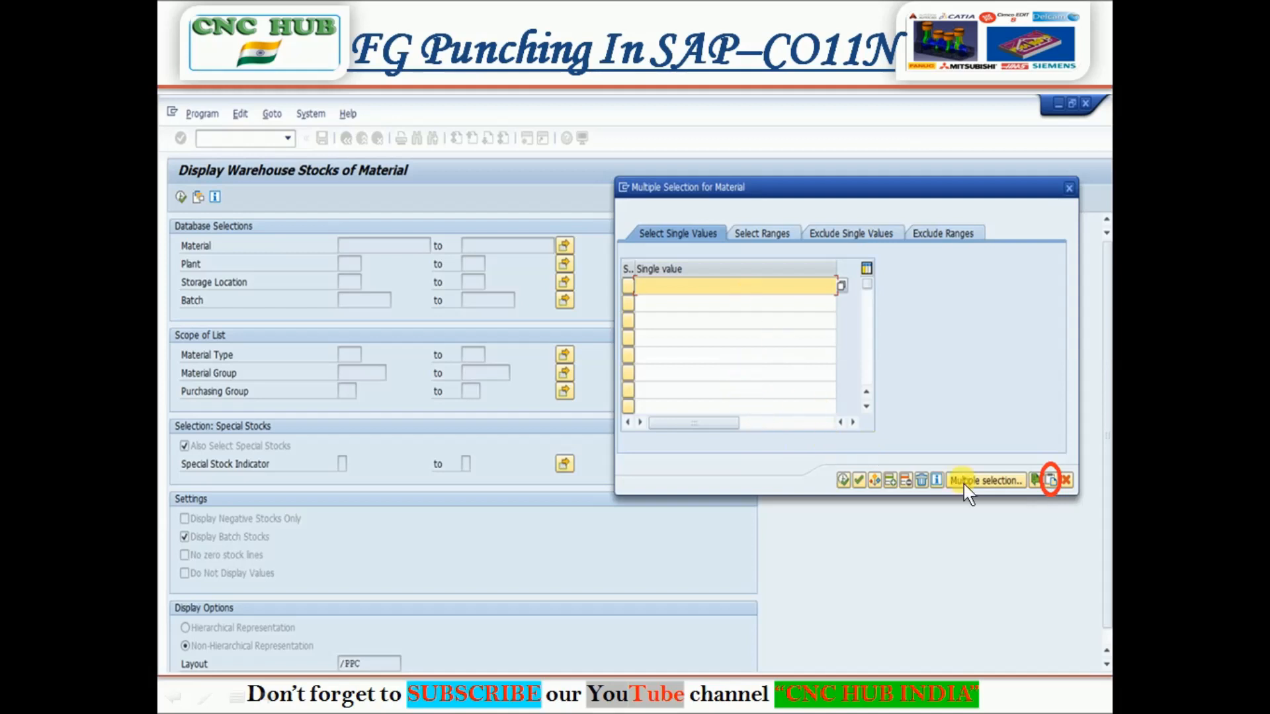
List the warehouse stock of materials FGDCCGD1010510 and SFCVFCV0847784 in plant 1212 by pasting both codes into the material selection
left_click(1023, 488)
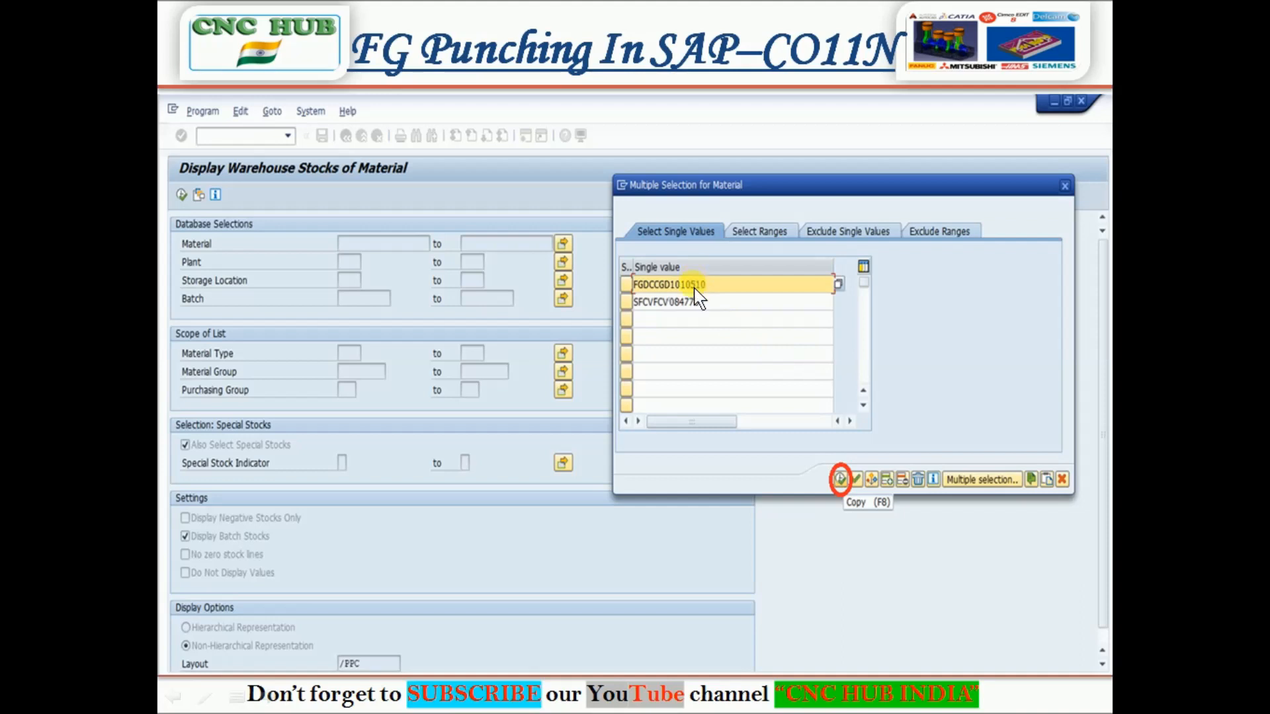
left_click(841, 480)
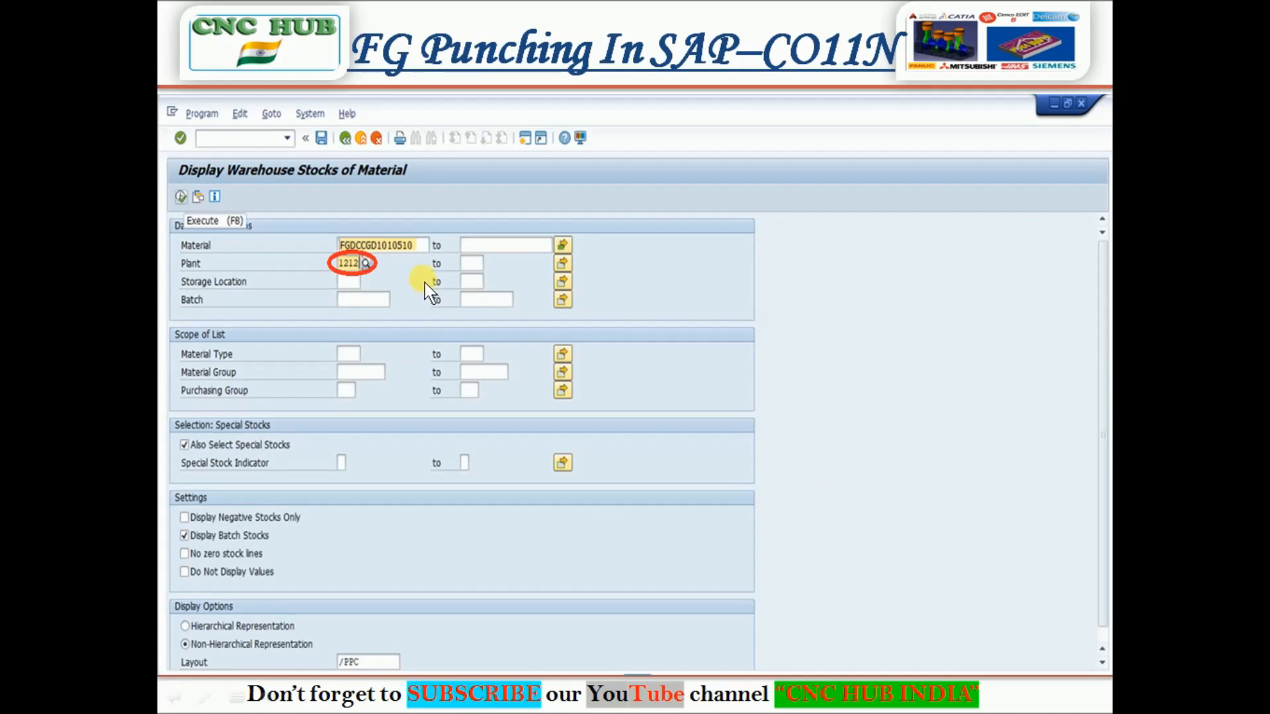
left_click(180, 197)
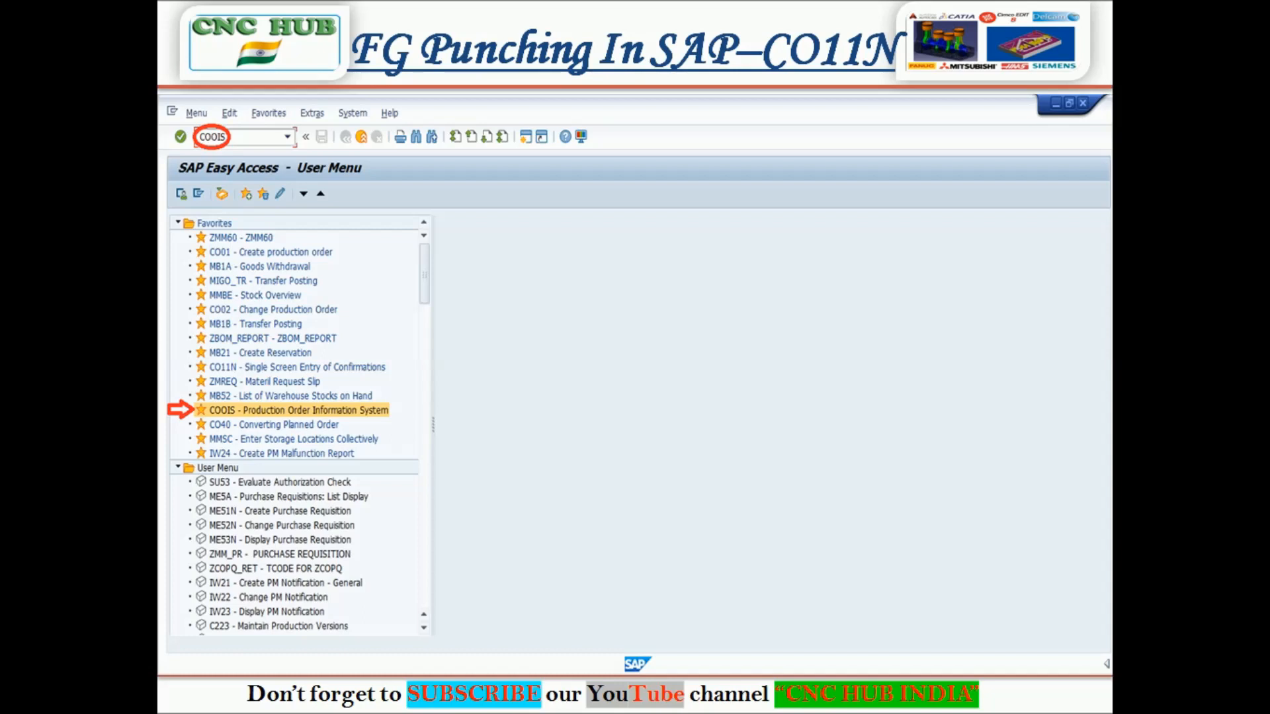
Run COOIS with layout /DEEP for material FGDCCGD1010510 in plant 1212, listing its production orders and its planned orders
key("Return")
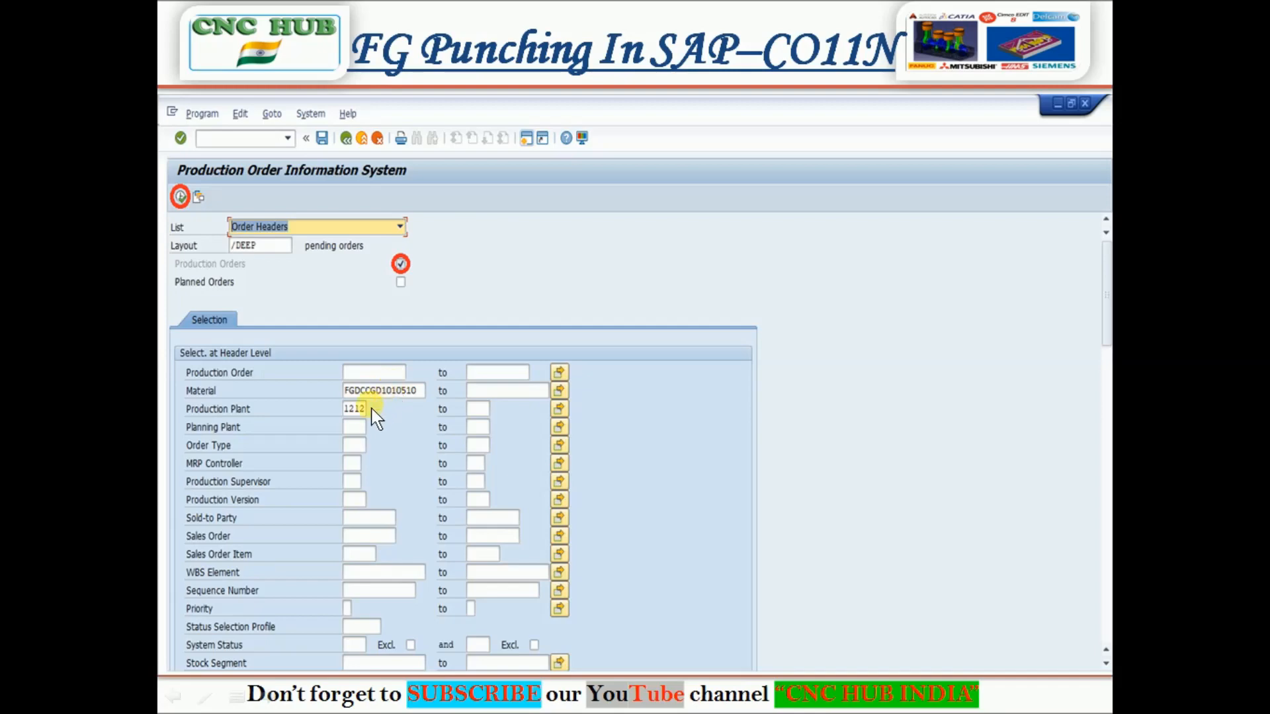
left_click(180, 197)
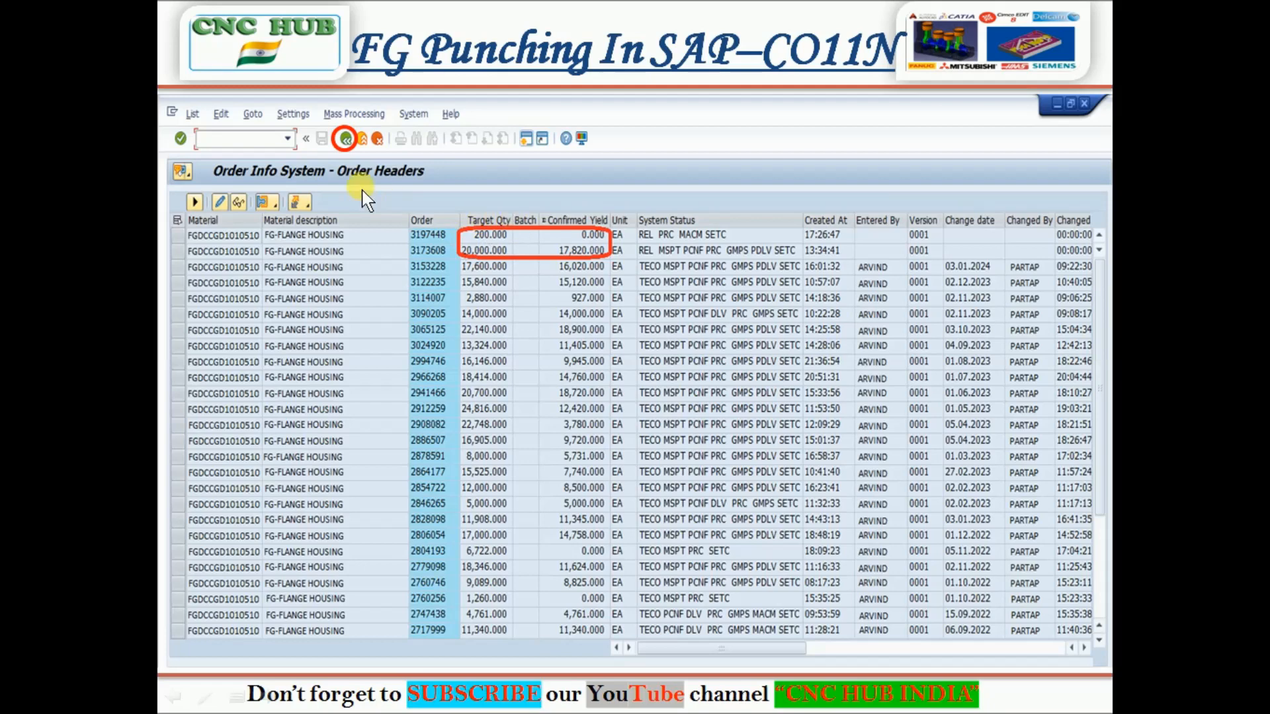
key("F3")
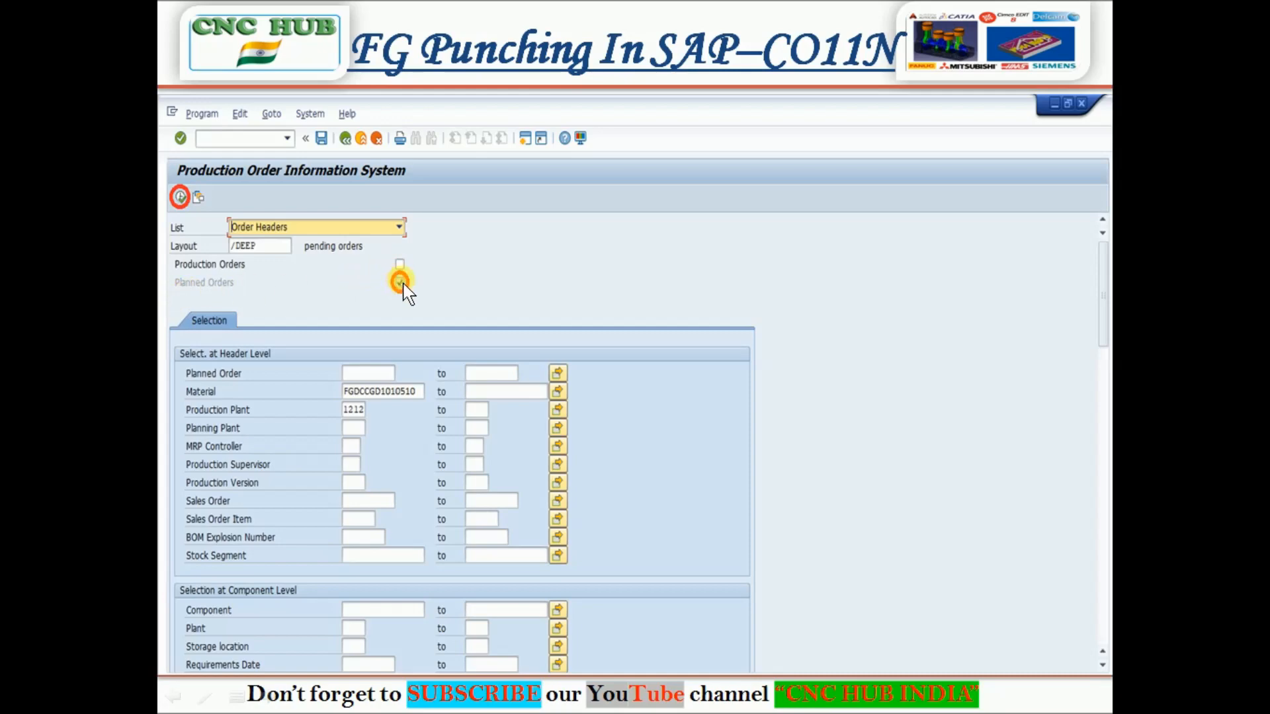
key("F8")
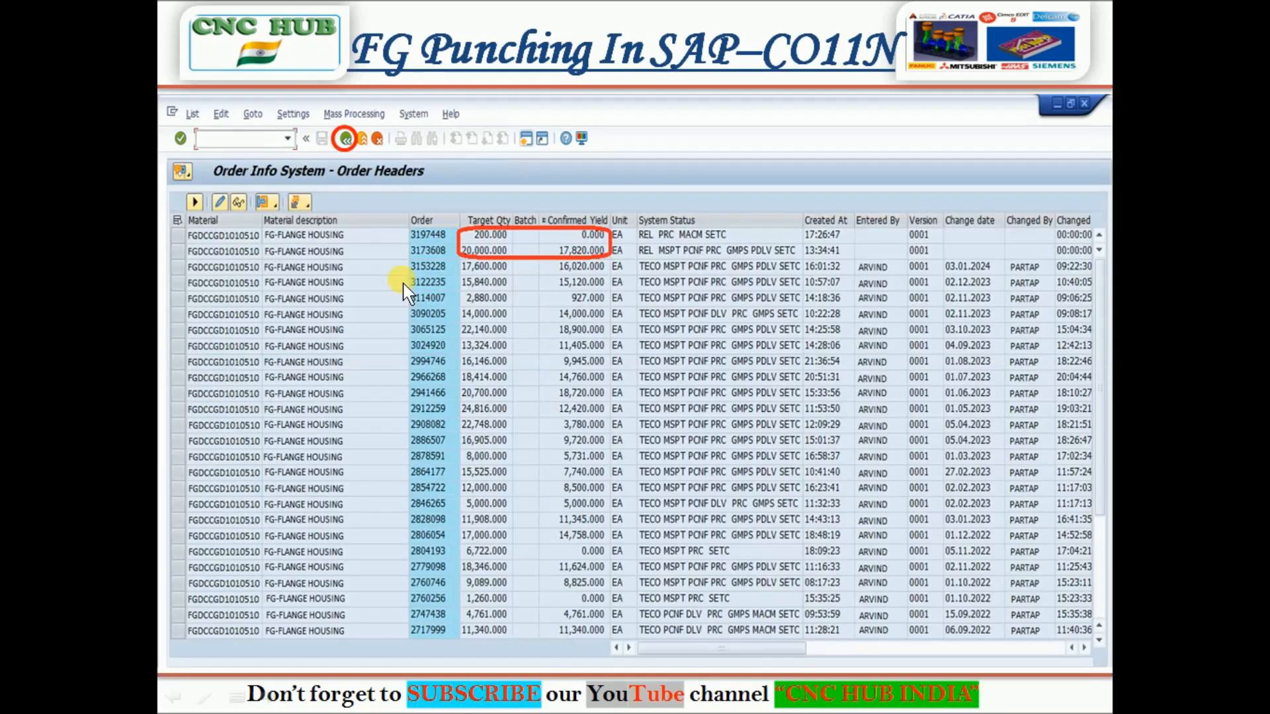
left_click(351, 136)
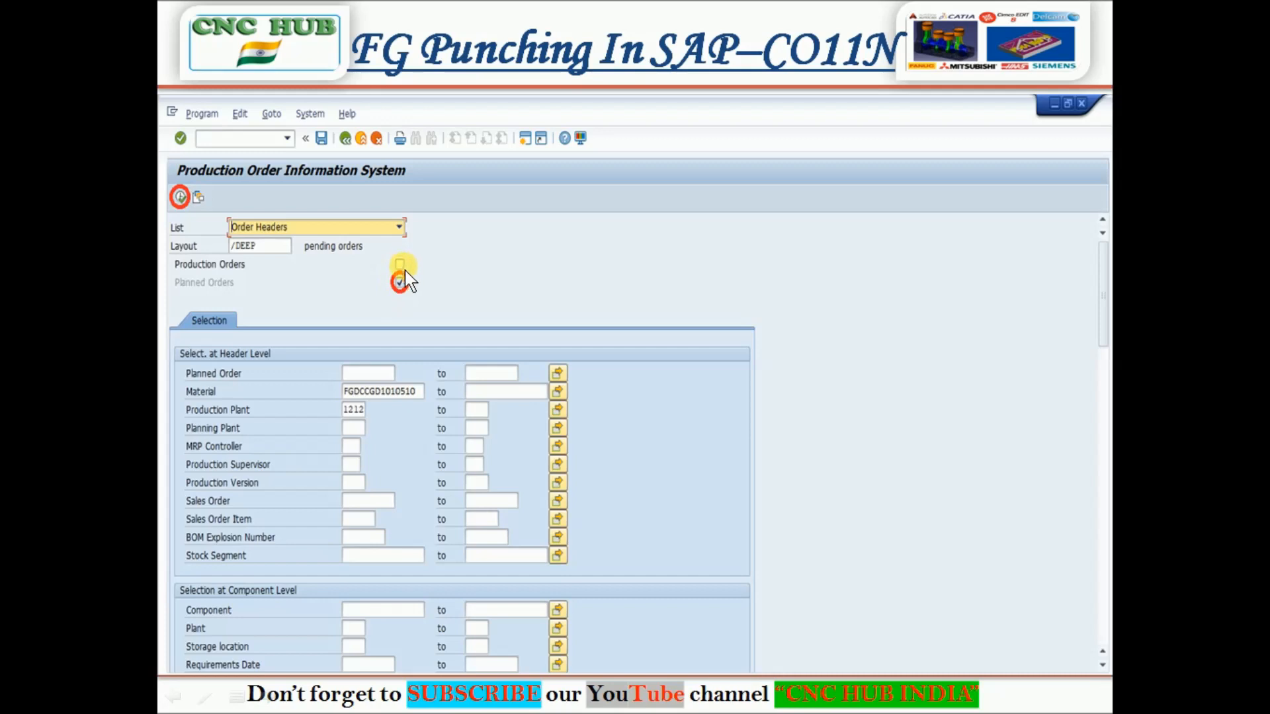
left_click(177, 197)
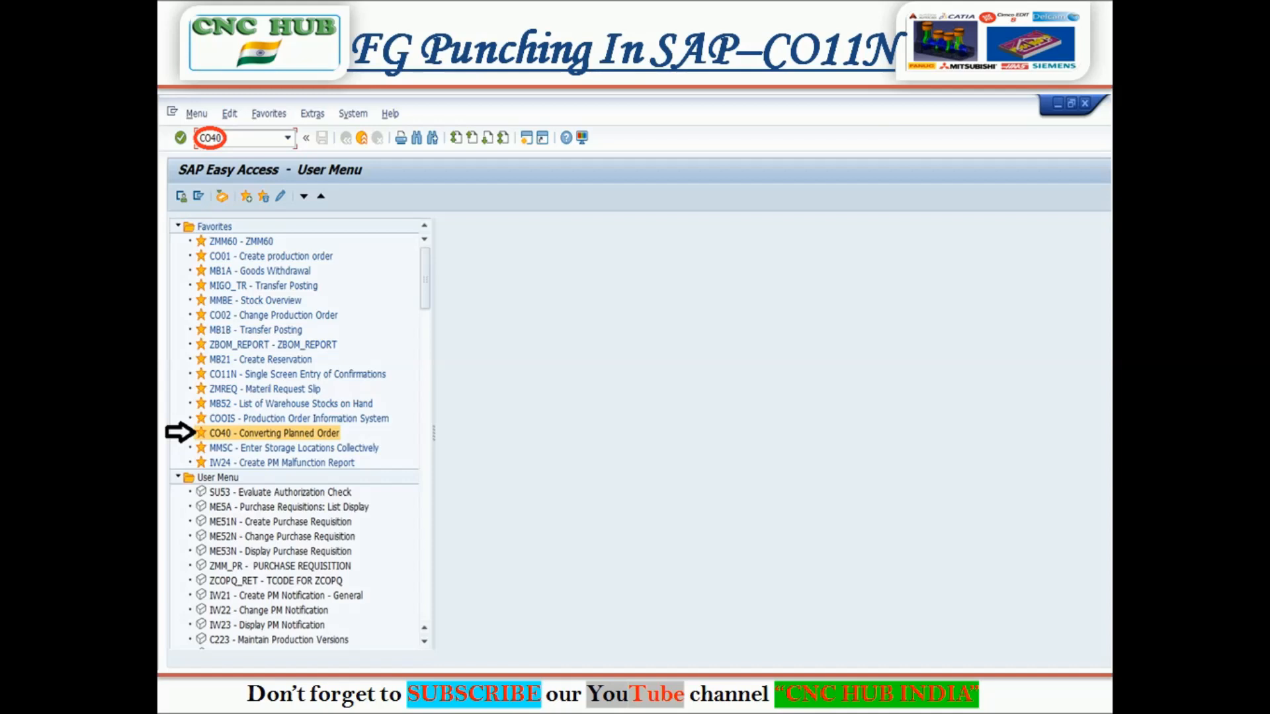
Convert part of the FG-FLANGE HOUSING planned order with CO40 into a released production order for 200 EA and save it
key("Return")
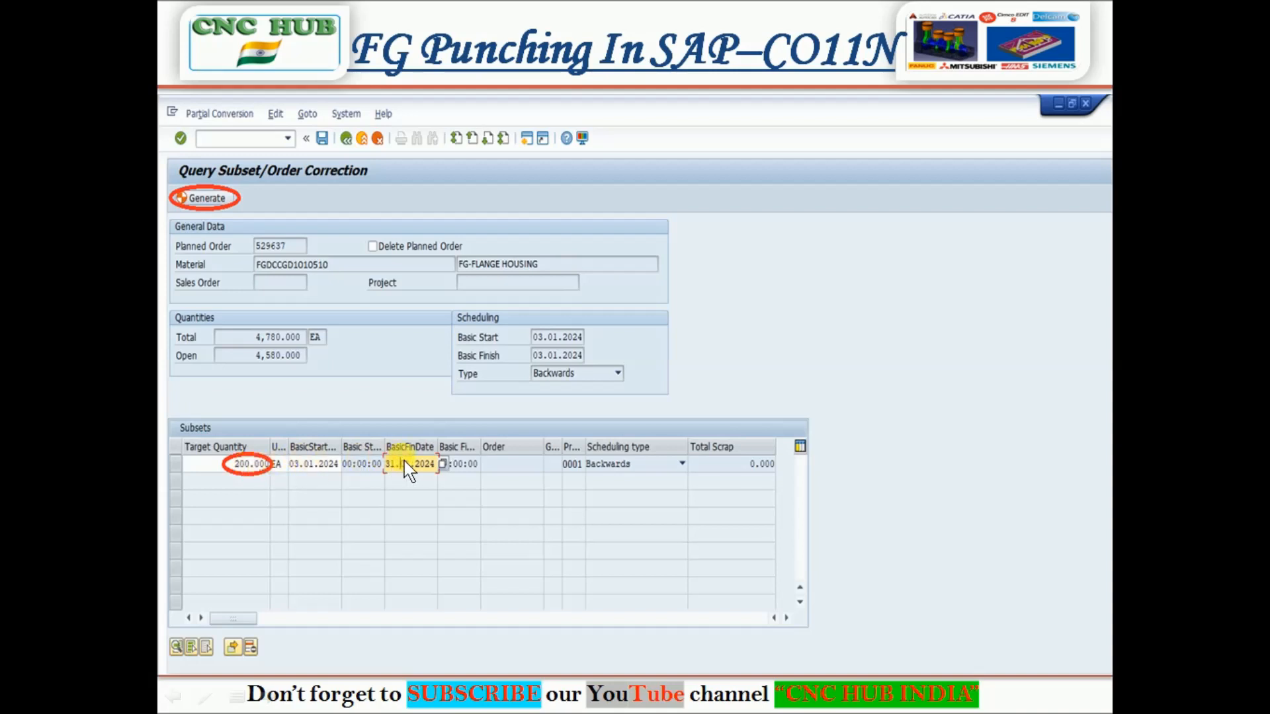
left_click(207, 198)
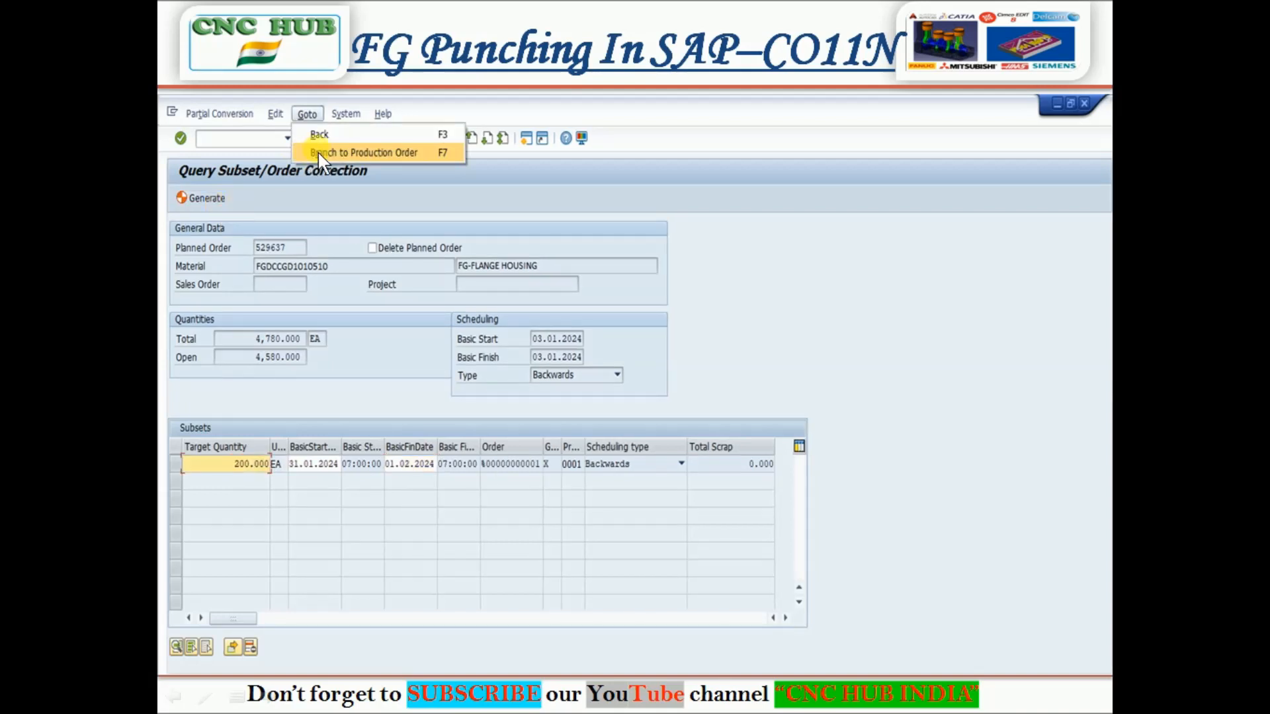
left_click(387, 154)
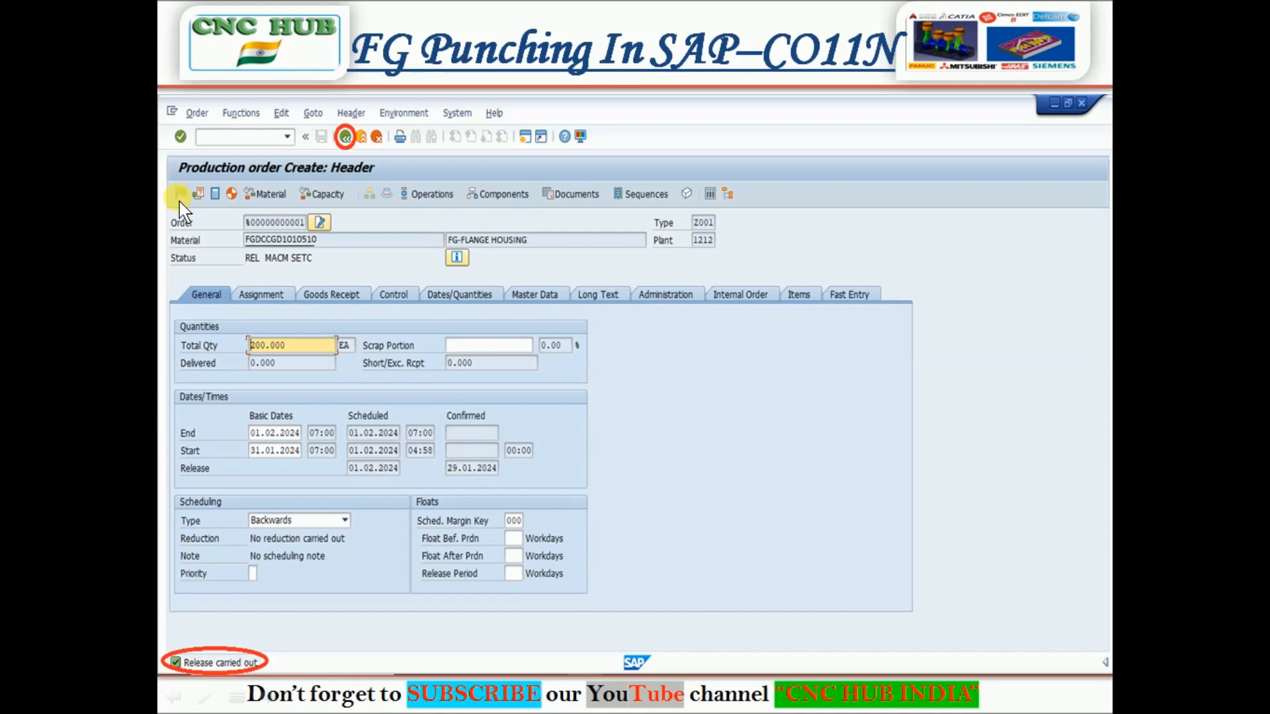
left_click(345, 137)
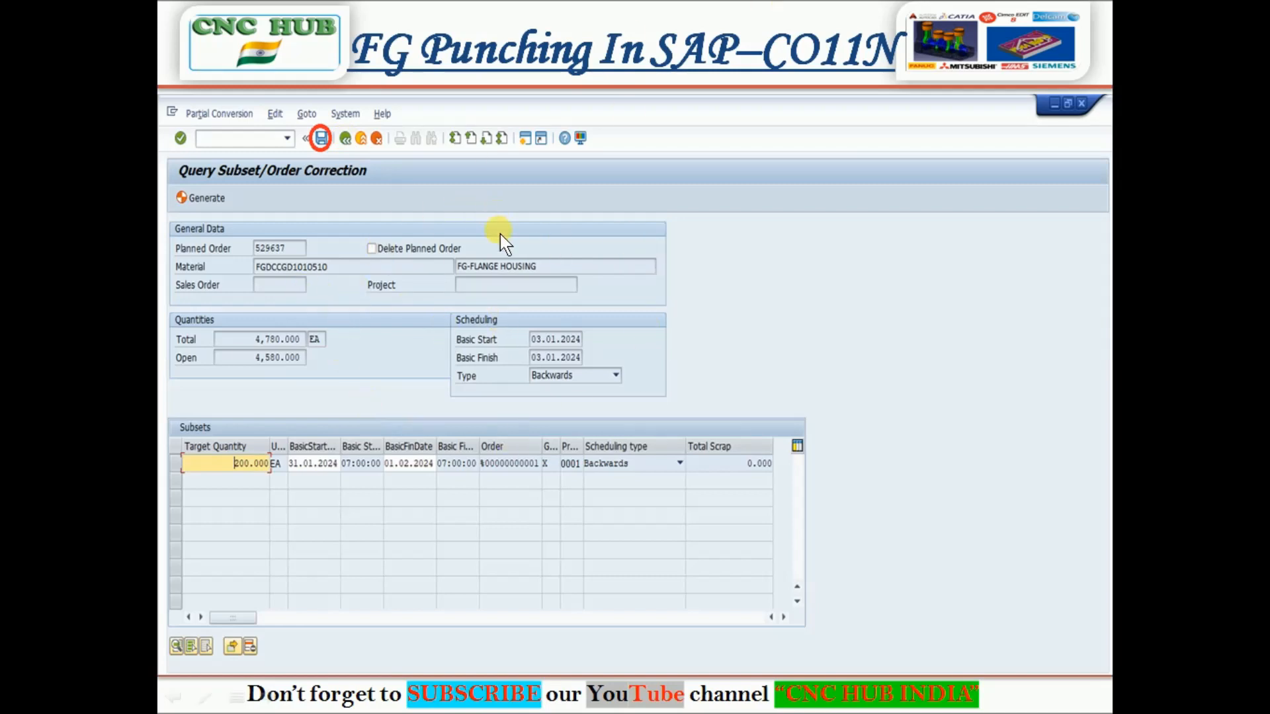
left_click(322, 139)
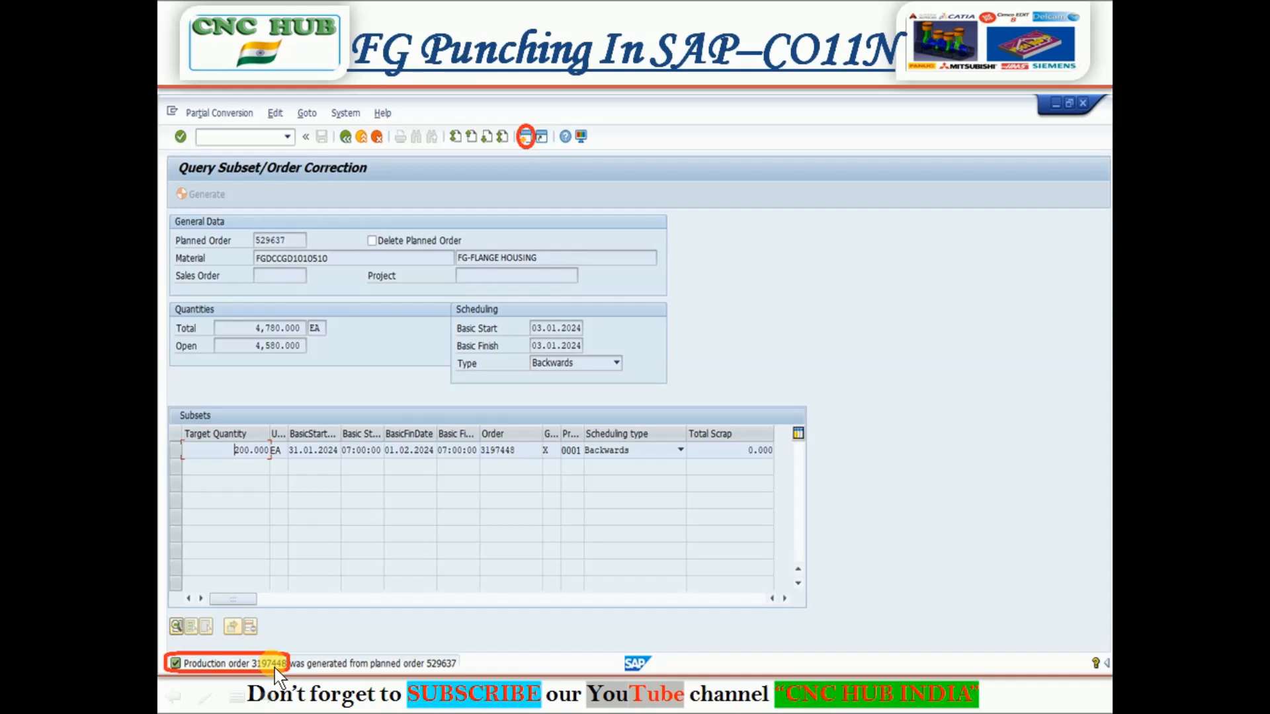
Start a CO11N partial confirmation in a new session for the generated production order, operation 0010, with a yield of 1 EA
left_click(533, 150)
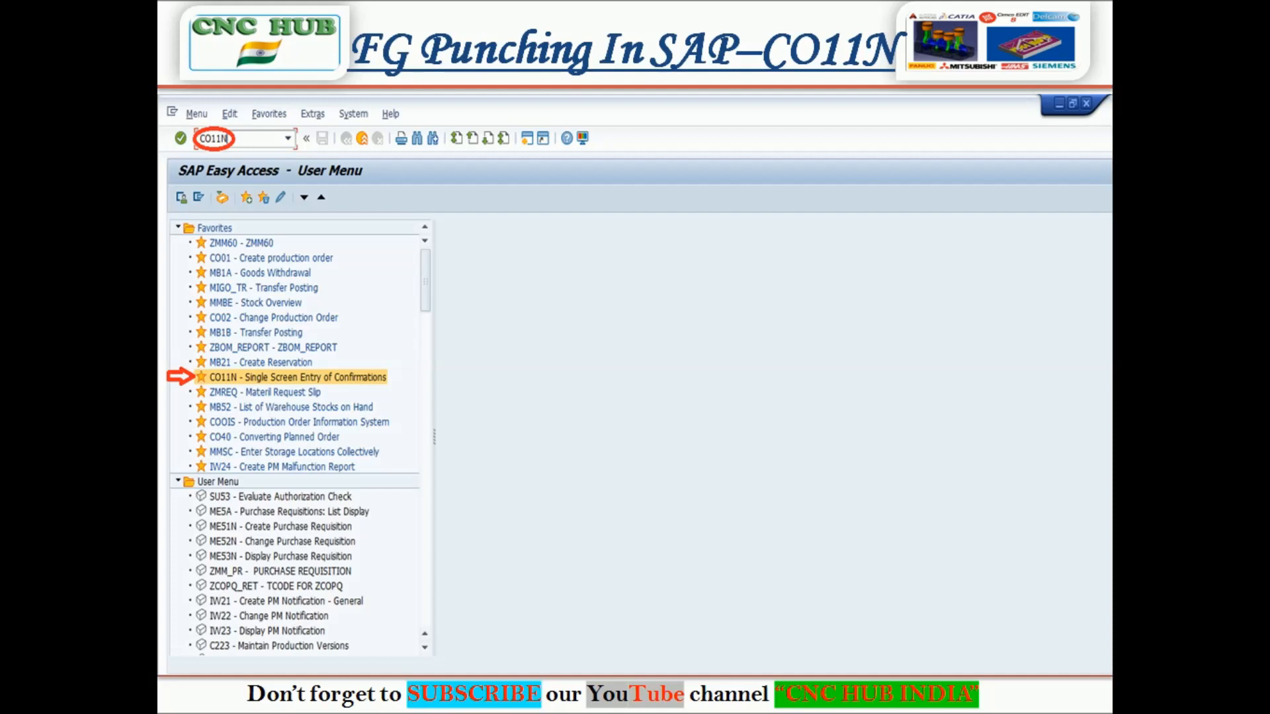
key("Return")
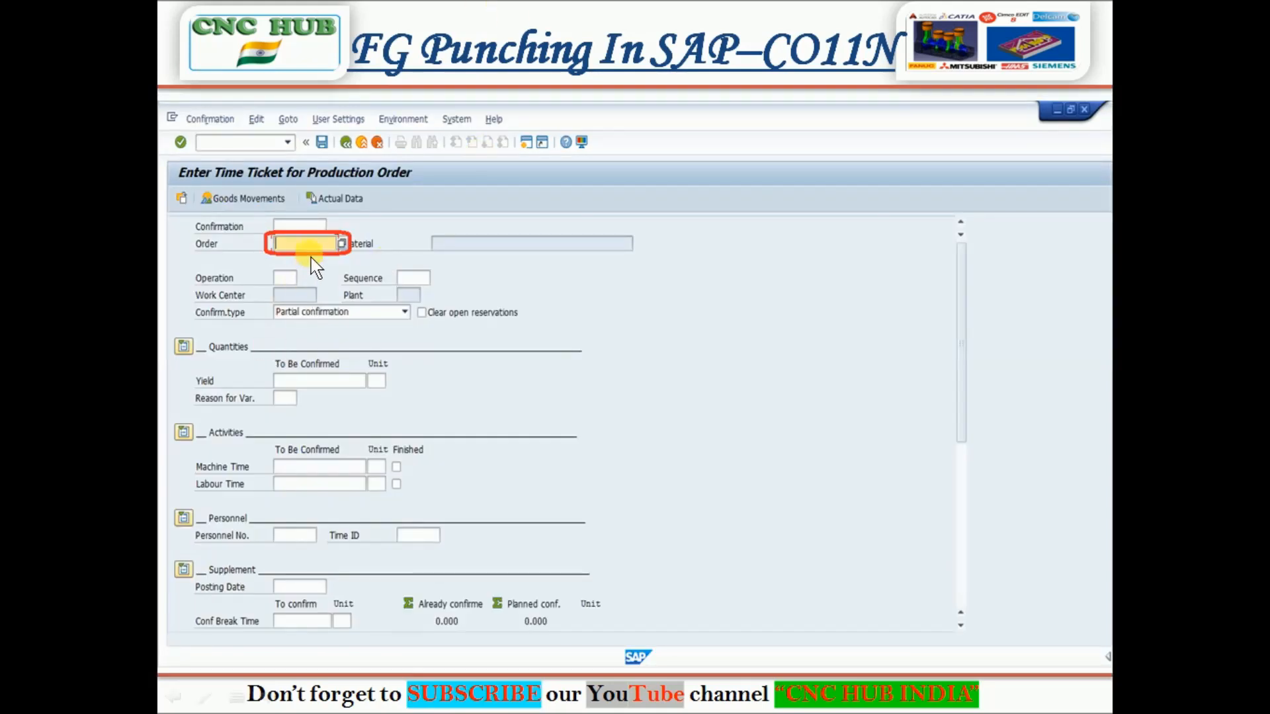
type("3197448")
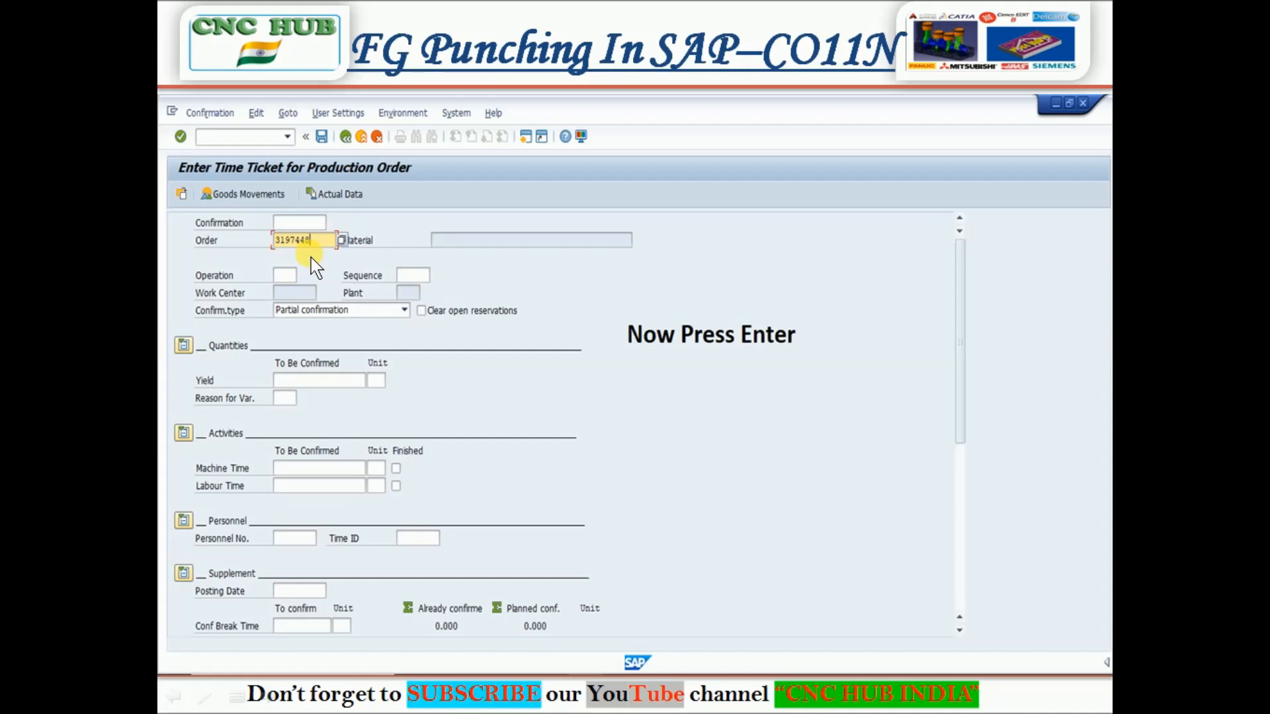
key("Return")
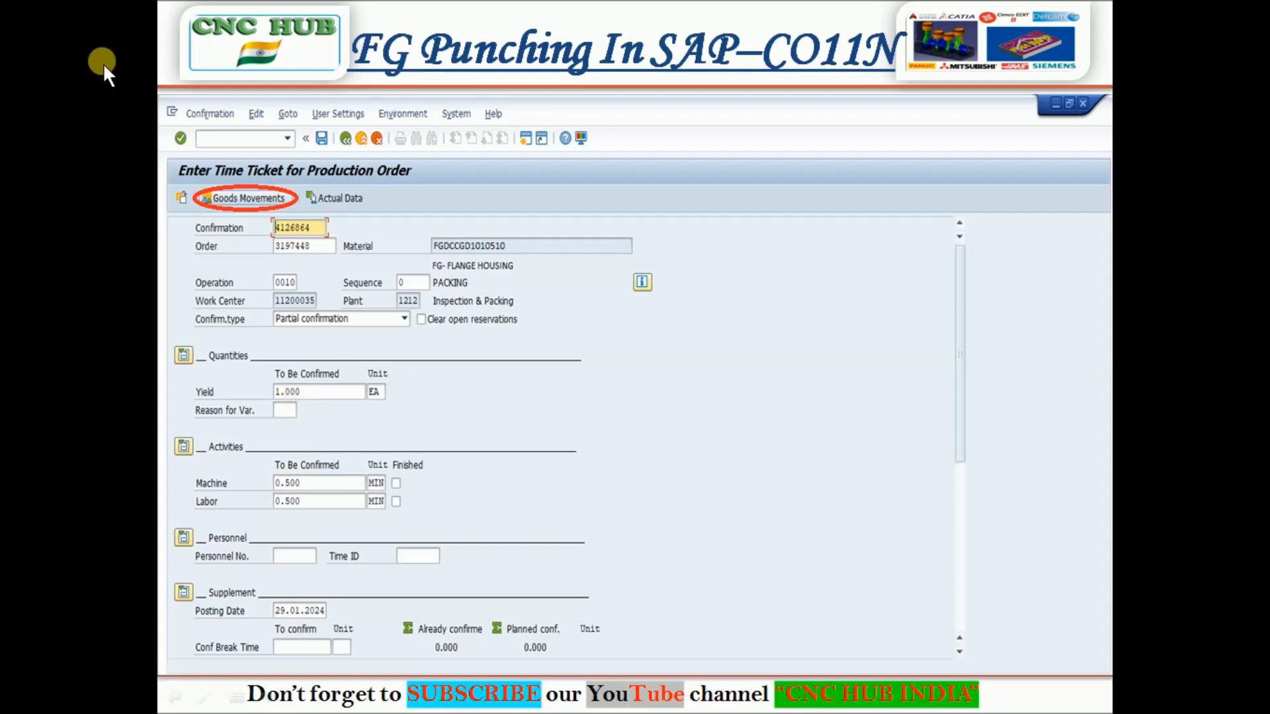
Show the confirmation's goods movements and set the storage location of FGDCCGD1010510 to ST40 (PDI STORE)
left_click(223, 198)
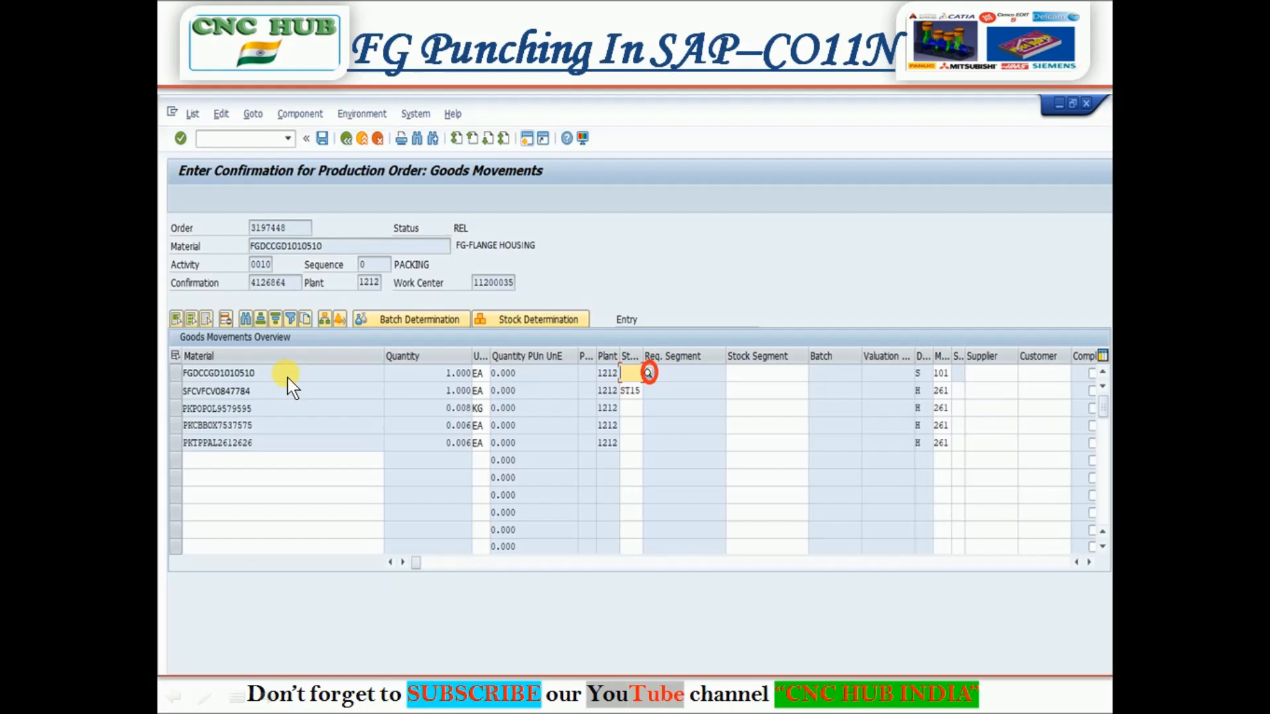
left_click(648, 374)
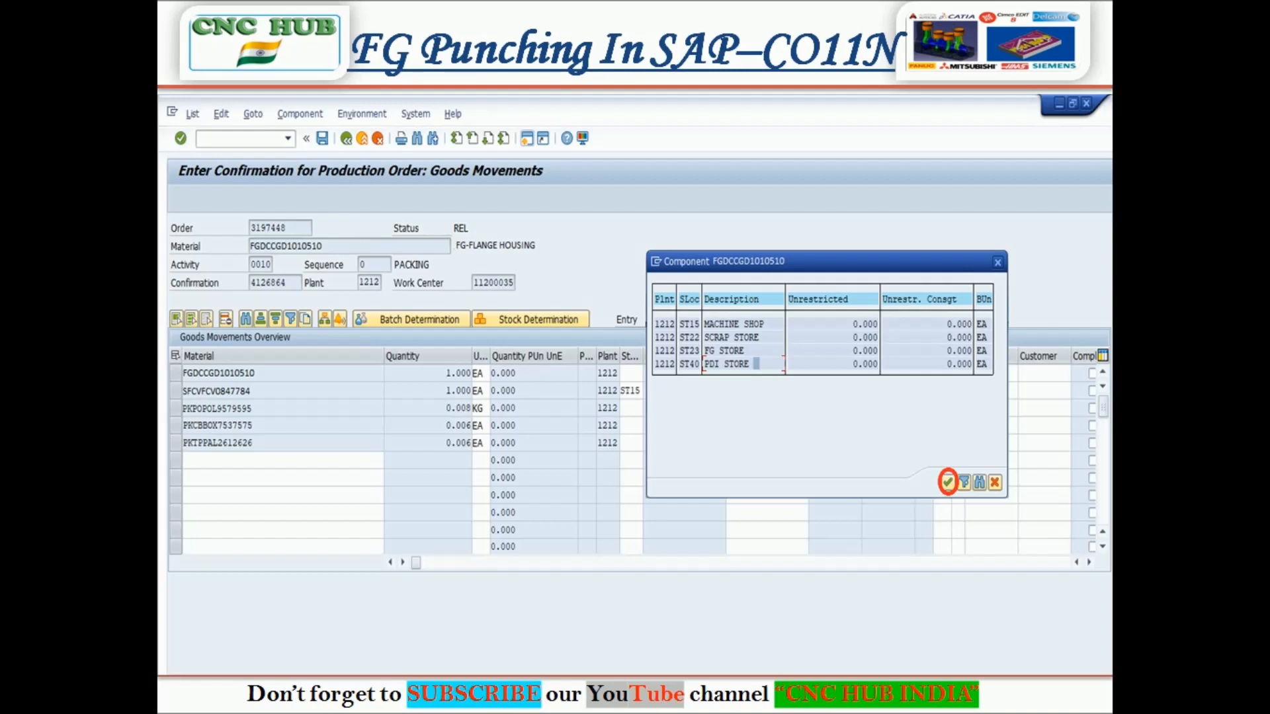
key("Return")
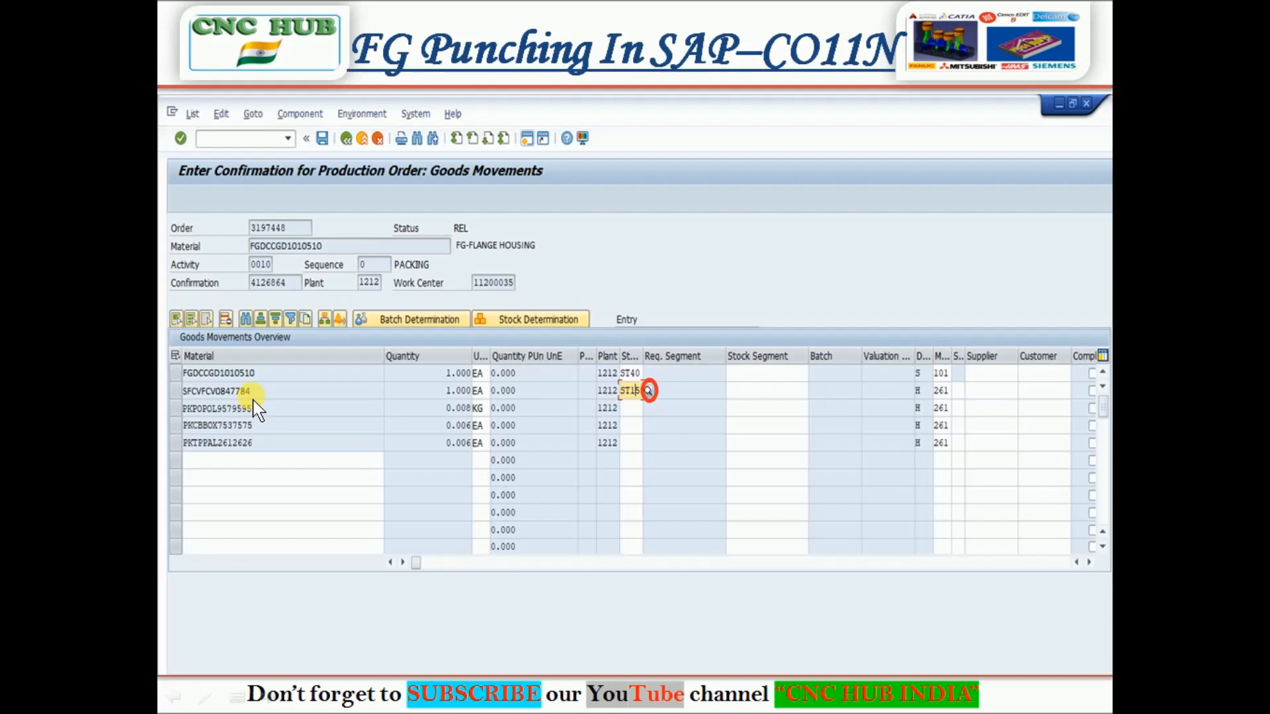
Assign storage location ST15 (MACHINE SHOP) to components SFCVFCV0847784 and PKPOPOL9579595
left_click(465, 399)
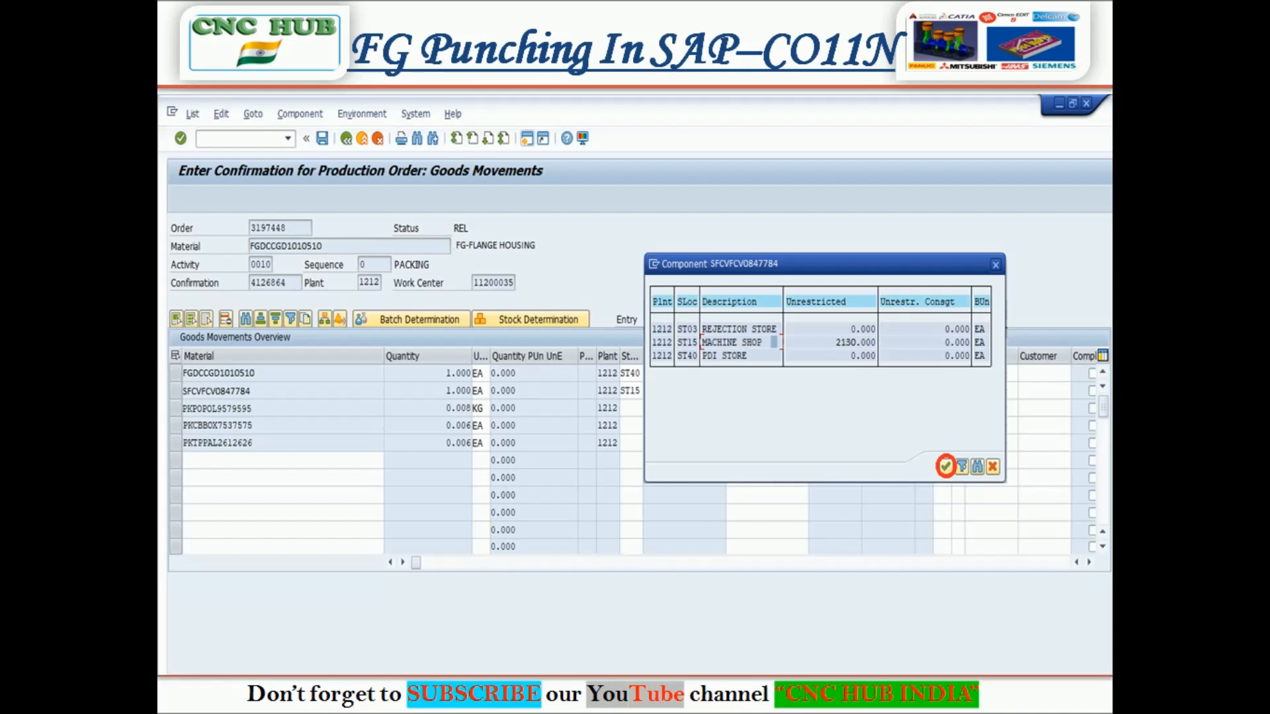
left_click(945, 466)
left_click(648, 408)
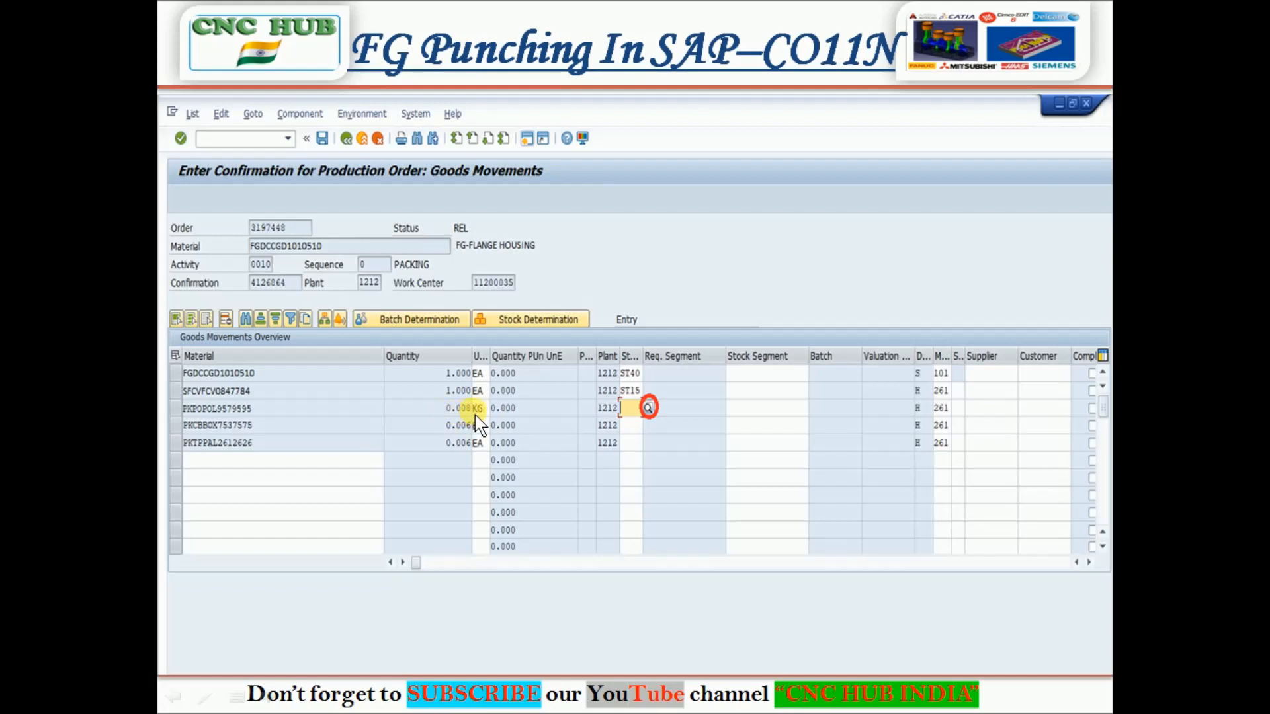
key("F4")
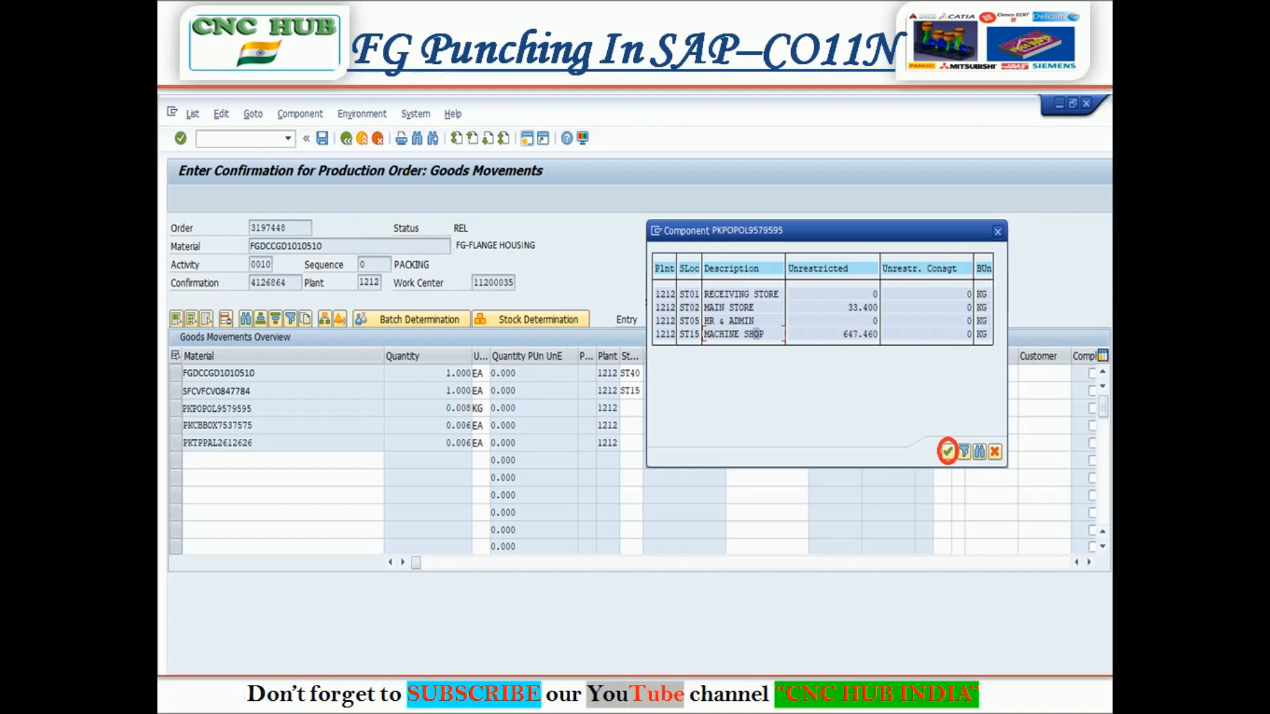
left_click(948, 453)
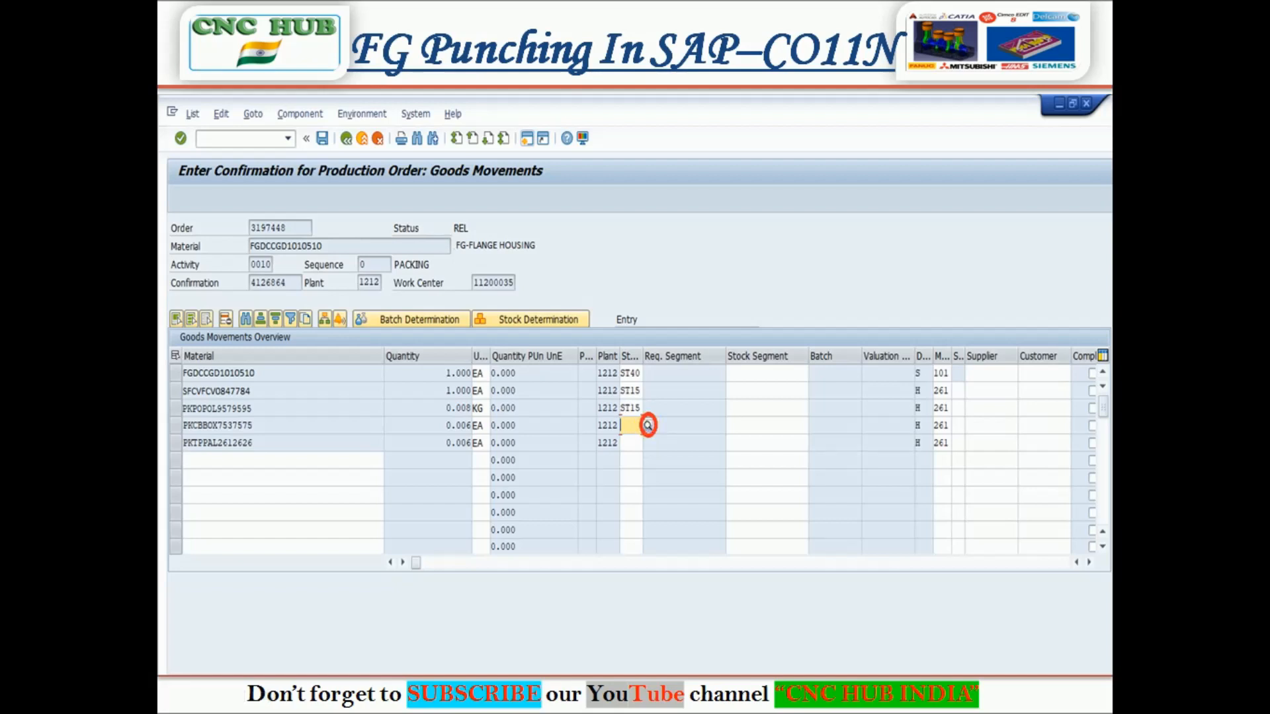
Assign storage location ST15 (MACHINE SHOP) to components PKCBBOX7537575 and PKTPPAL2612626, and save the confirmation
left_click(648, 425)
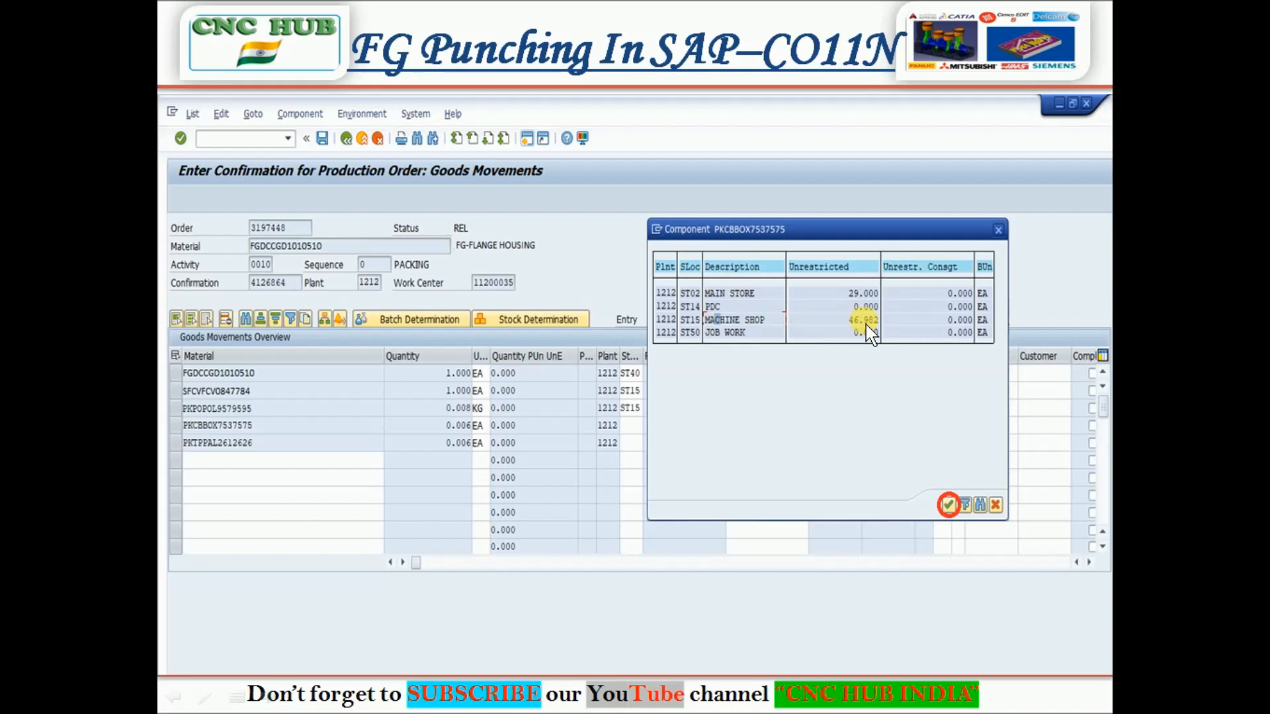
left_click(949, 506)
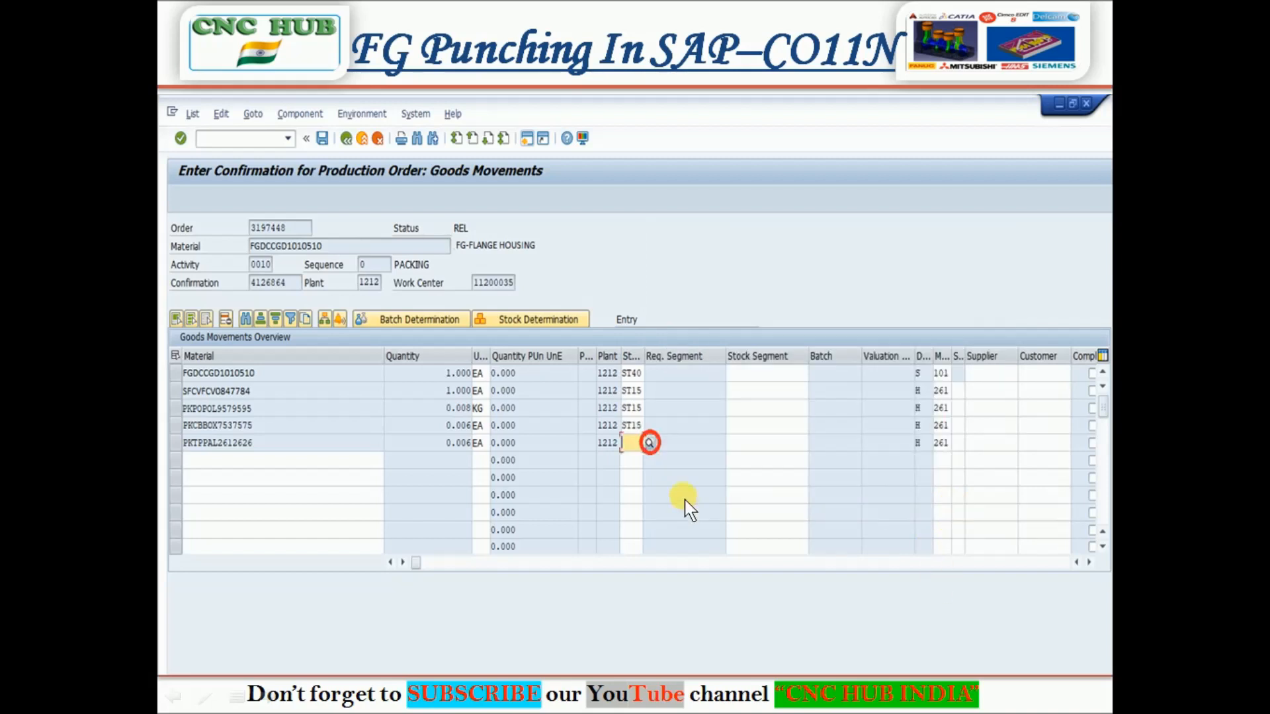
left_click(647, 446)
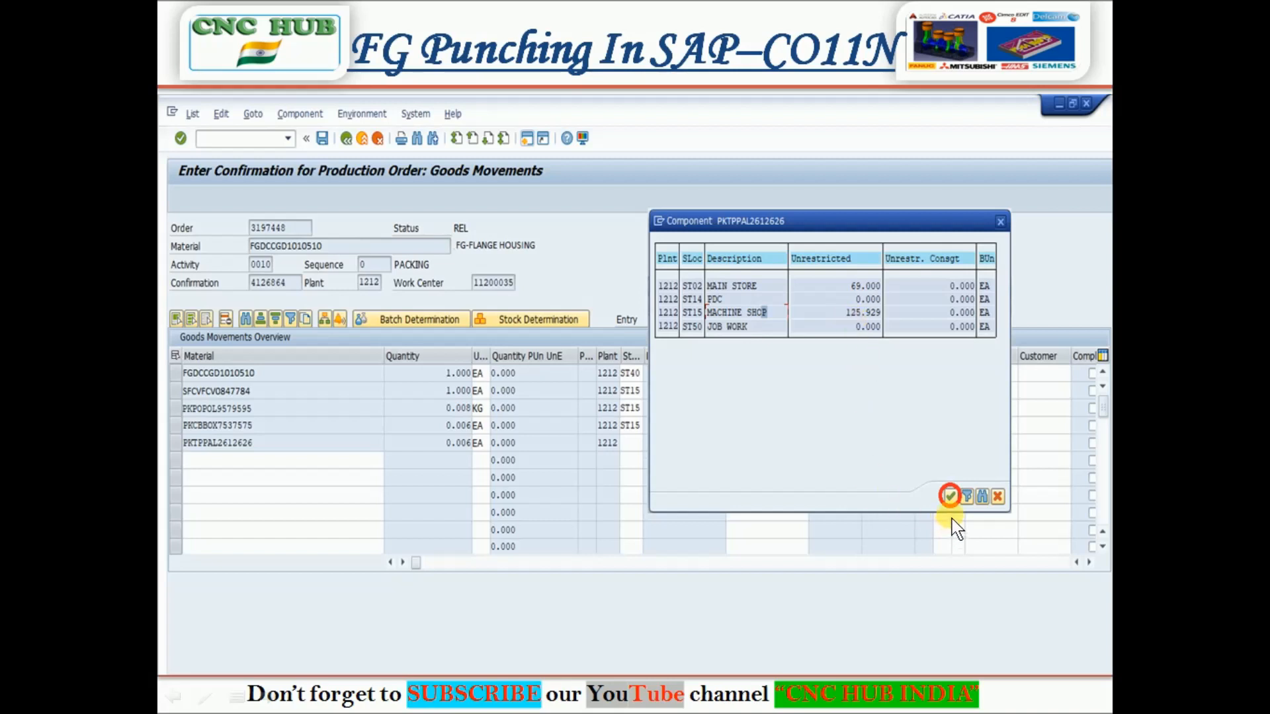
key("Return")
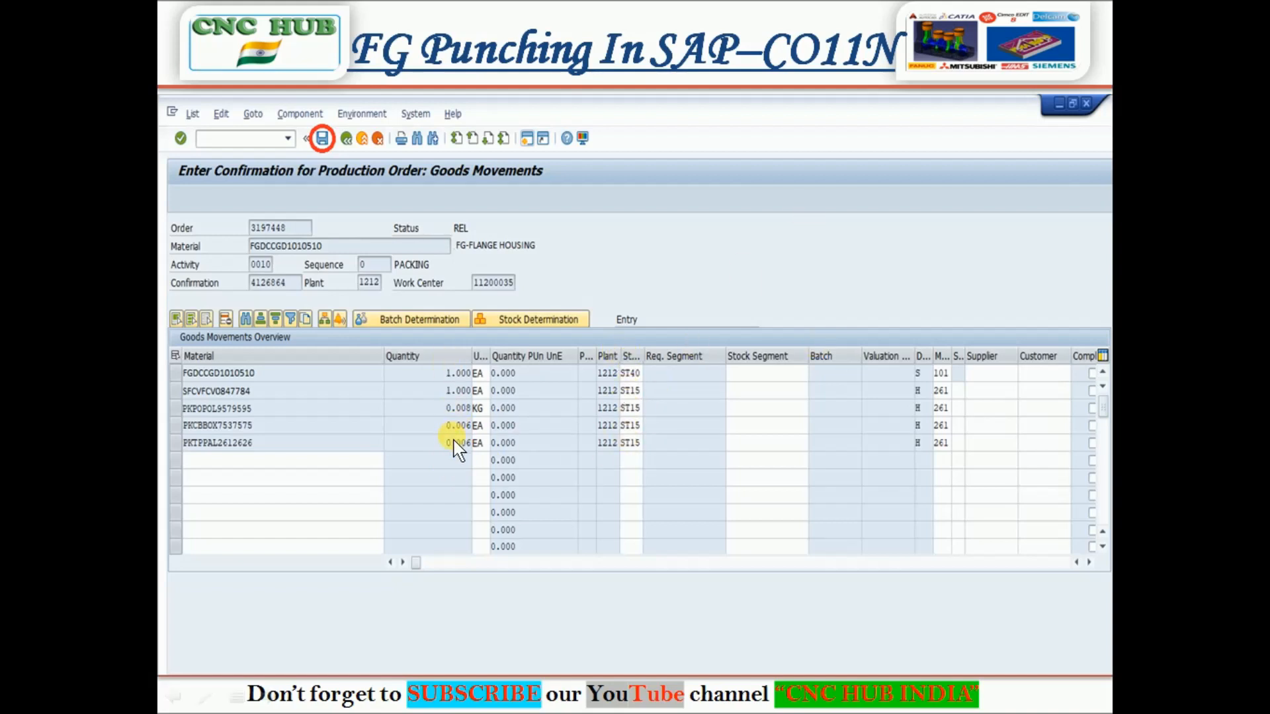
left_click(323, 138)
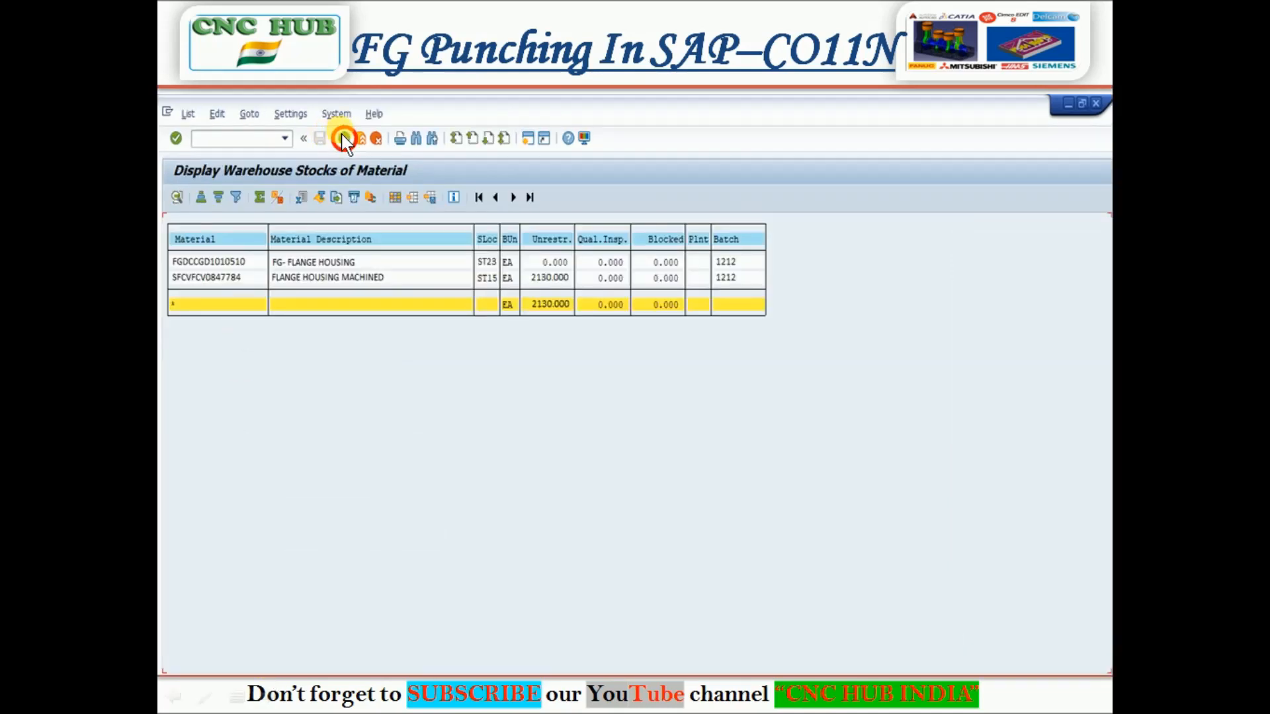
Rerun the warehouse stock list for the two flange housing materials in plant 1212 to check the posted quantities
left_click(344, 138)
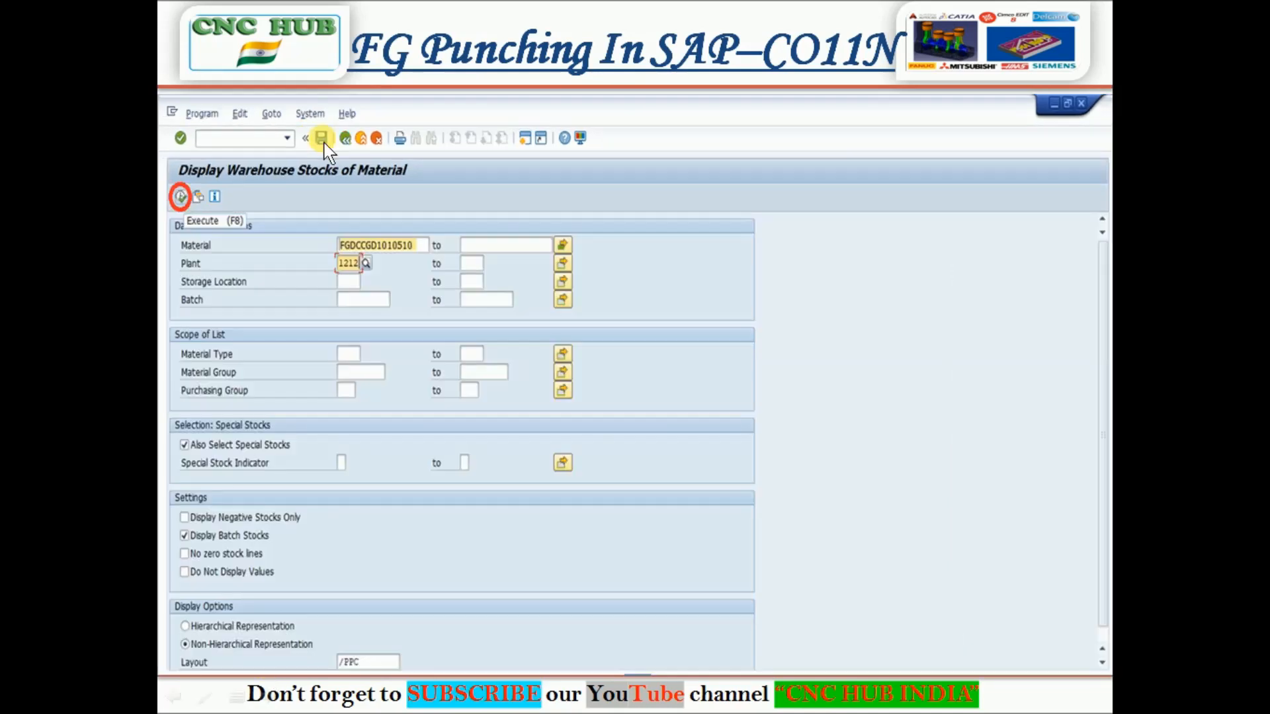
left_click(180, 196)
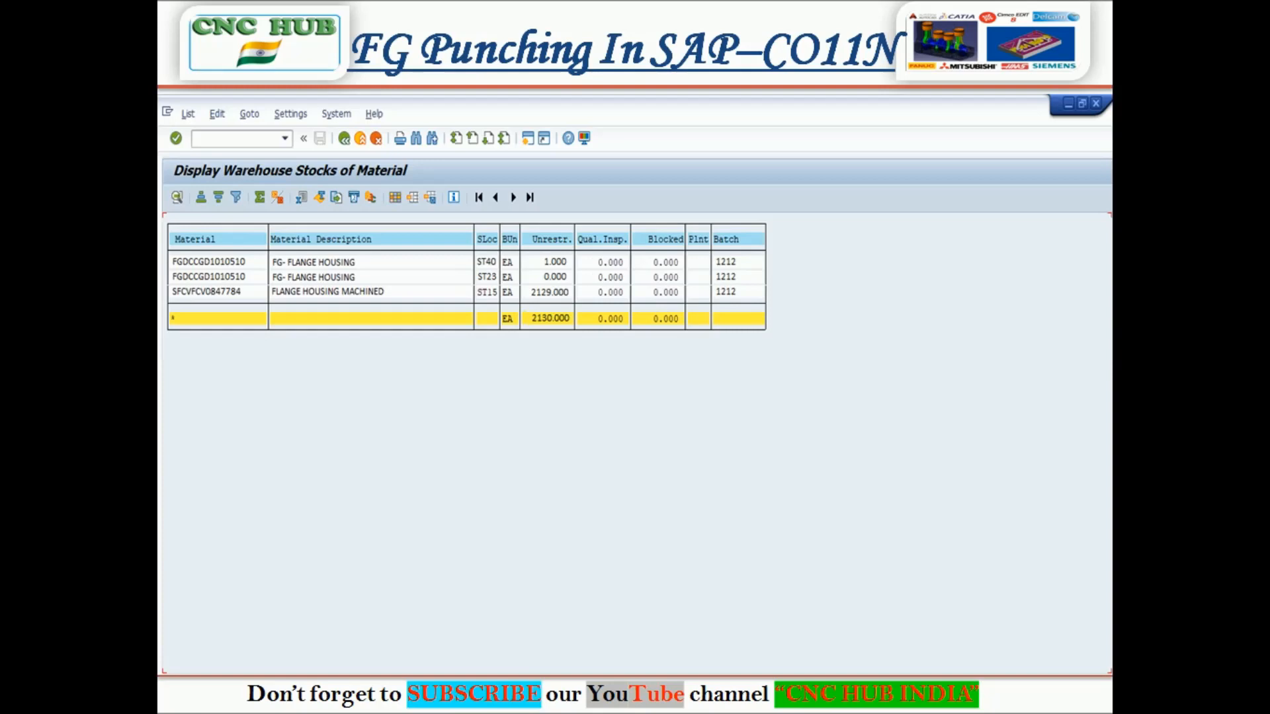
key("Left")
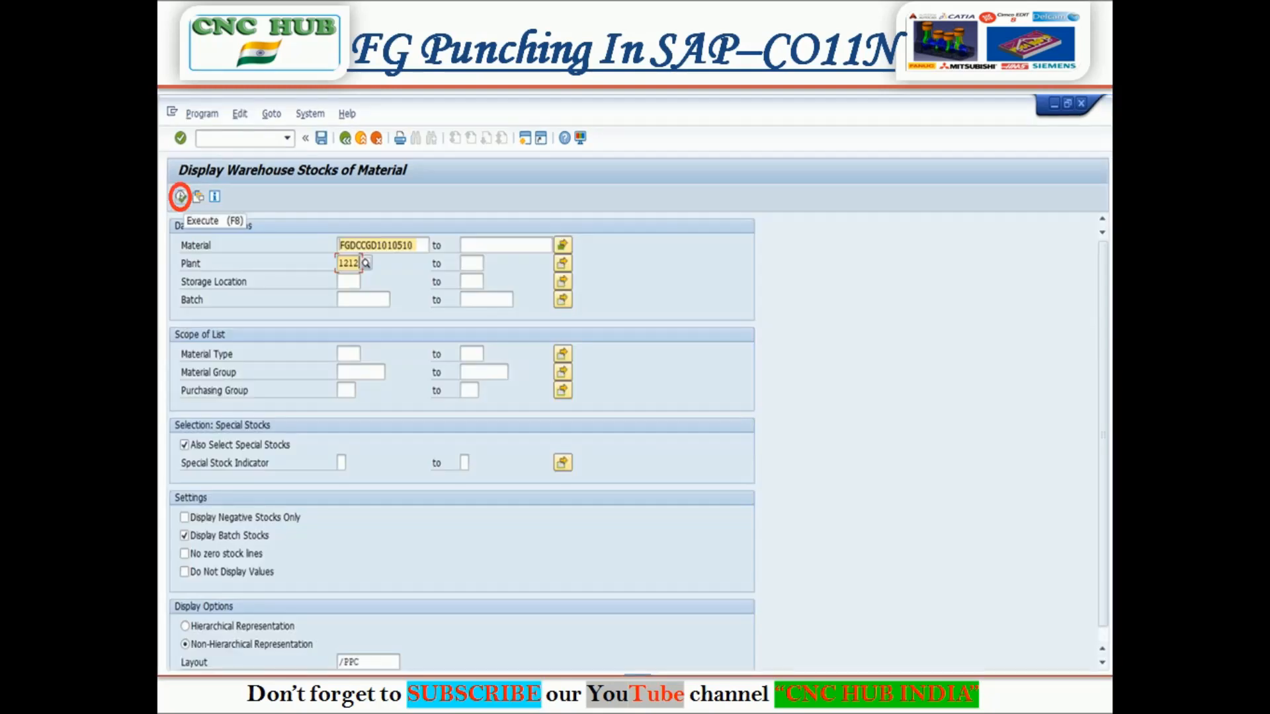